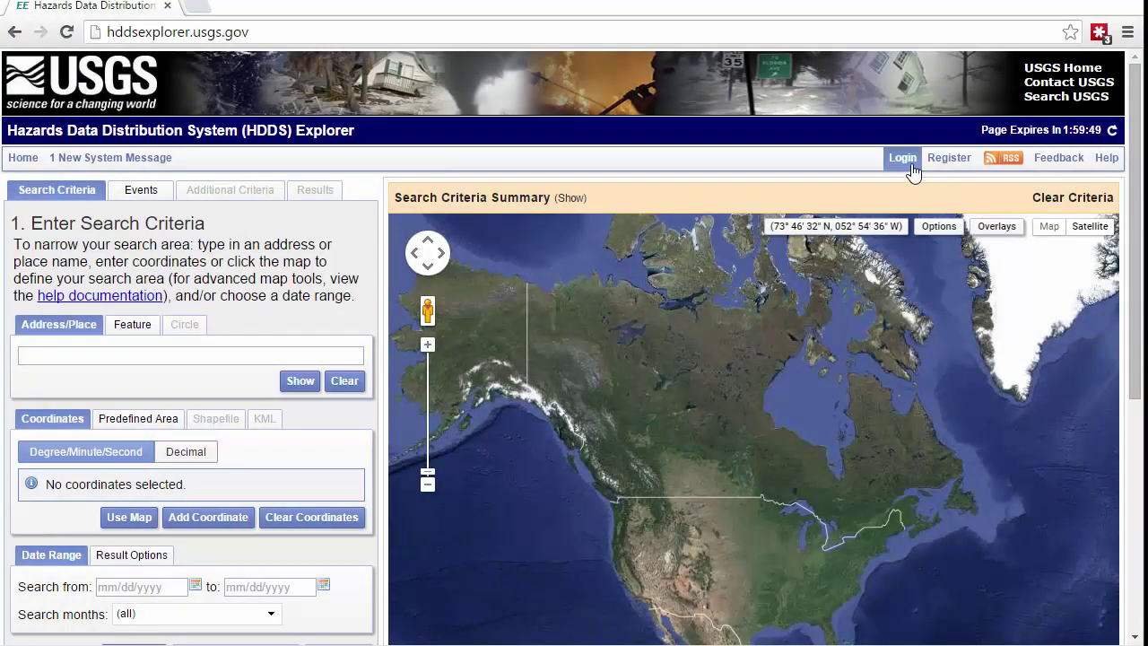
- Sign in through ERS and check Event Access, which reports no restricted data access
click(909, 163)
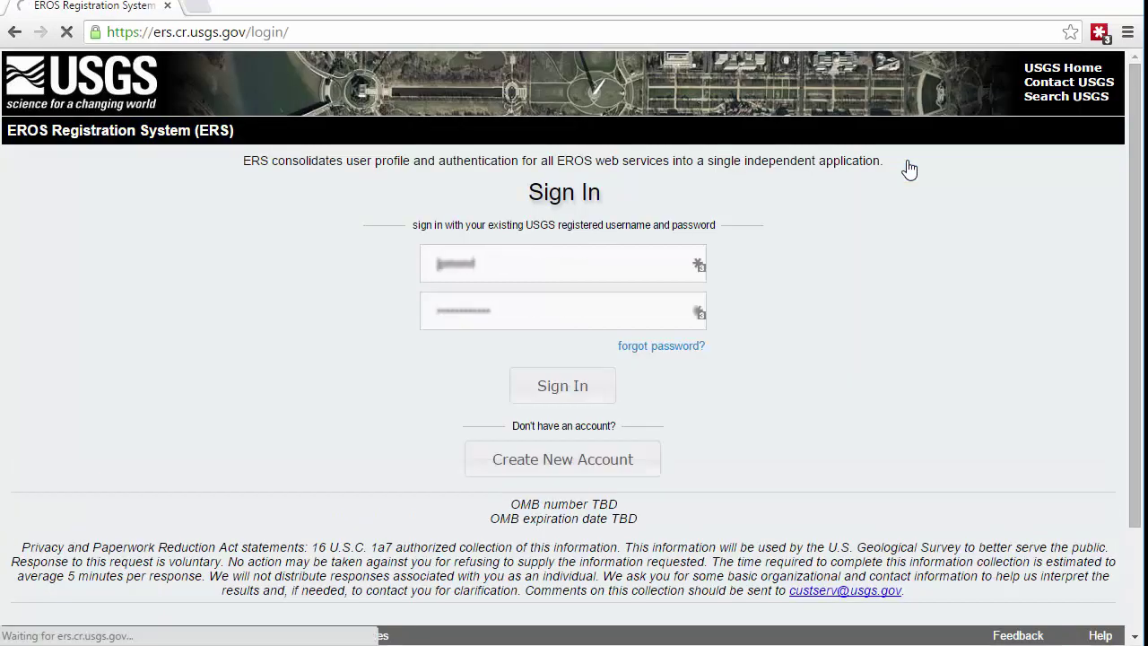
click(580, 387)
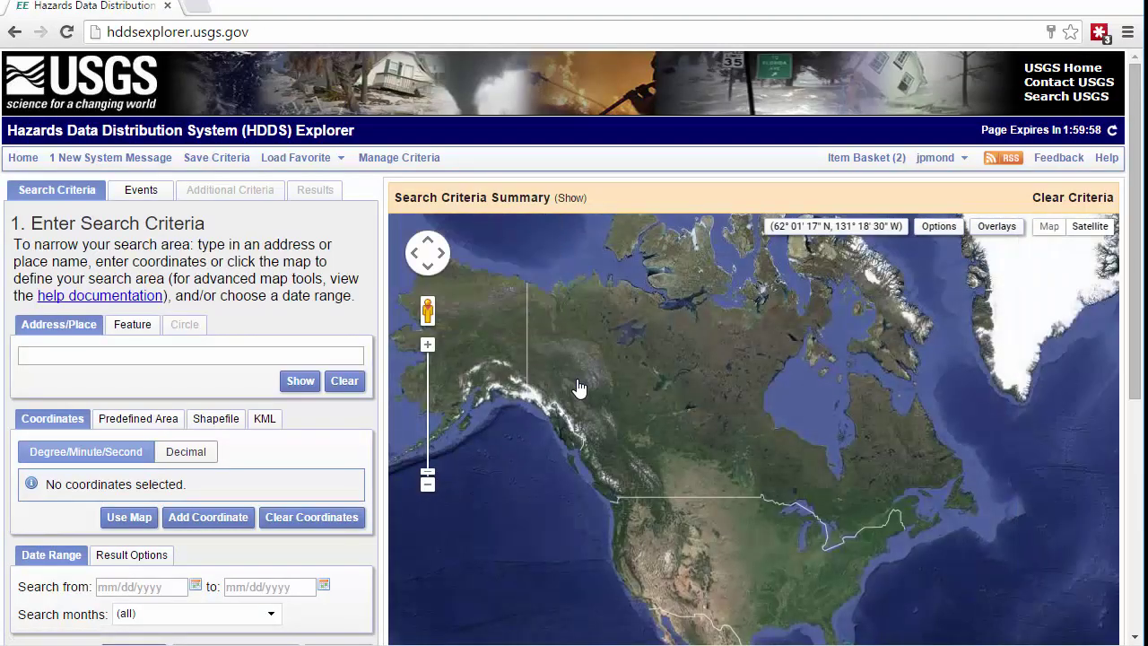
click(963, 170)
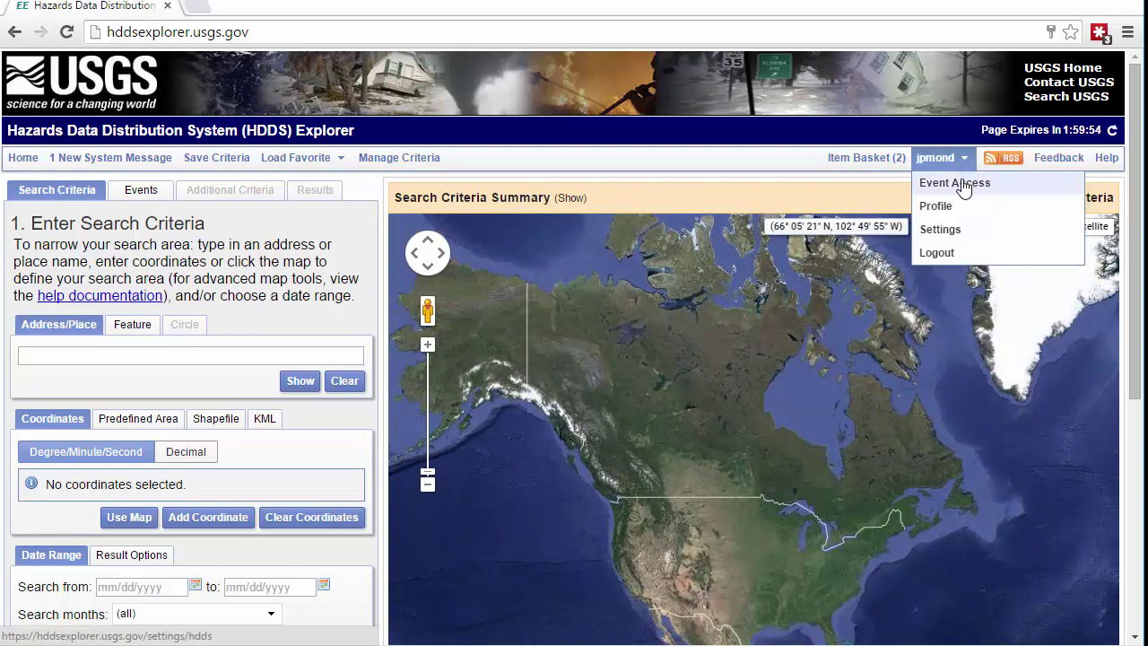
click(961, 184)
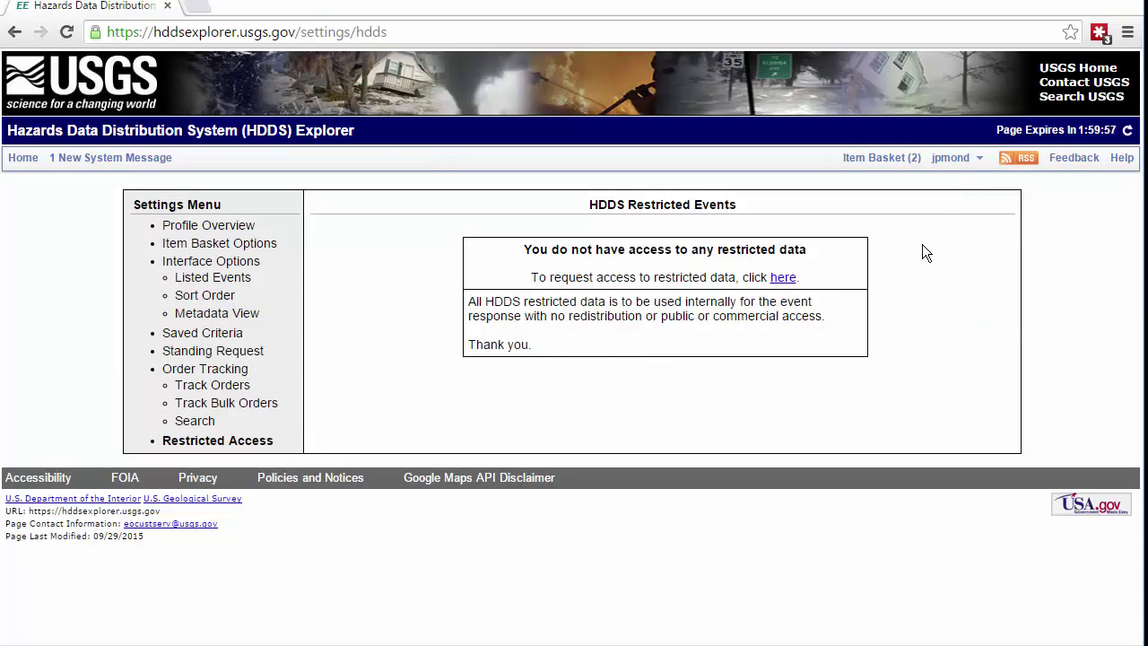
click(782, 277)
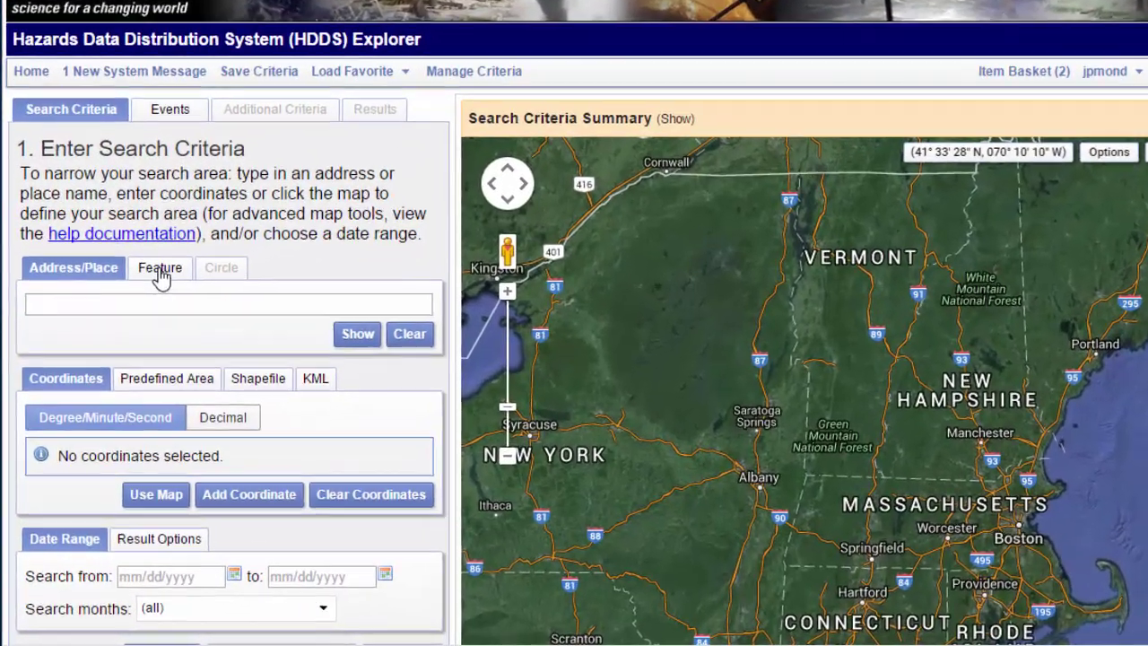
- Cycle through the Feature, Address/Place, Predefined Area, Shapefile and KML area tabs, ending on Coordinates
click(153, 284)
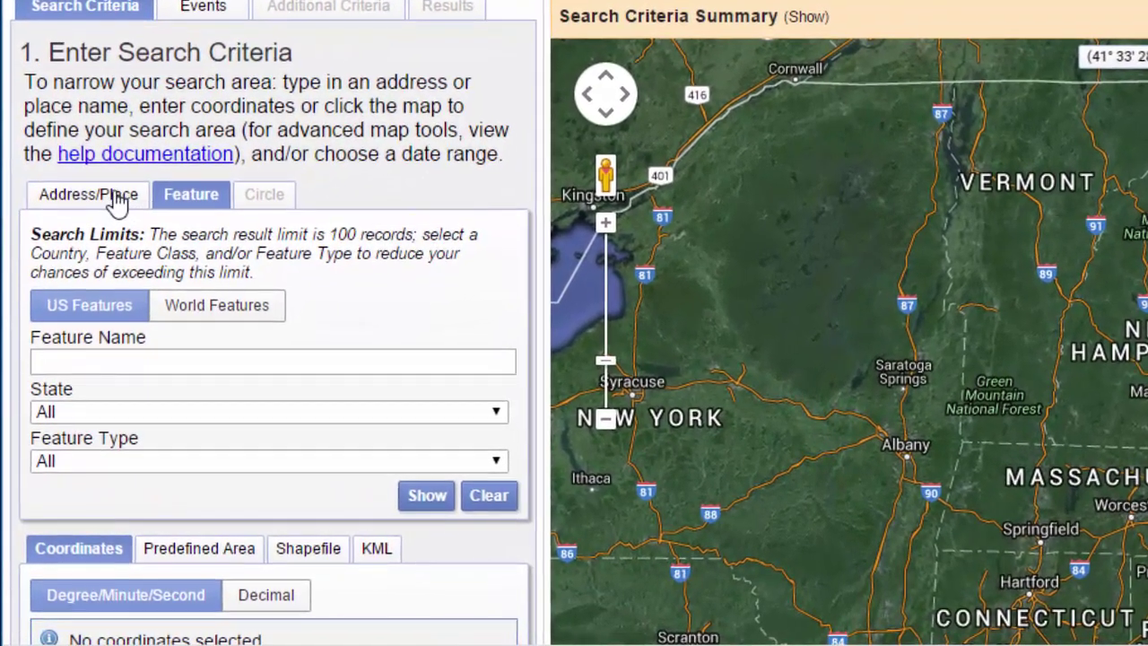
click(111, 203)
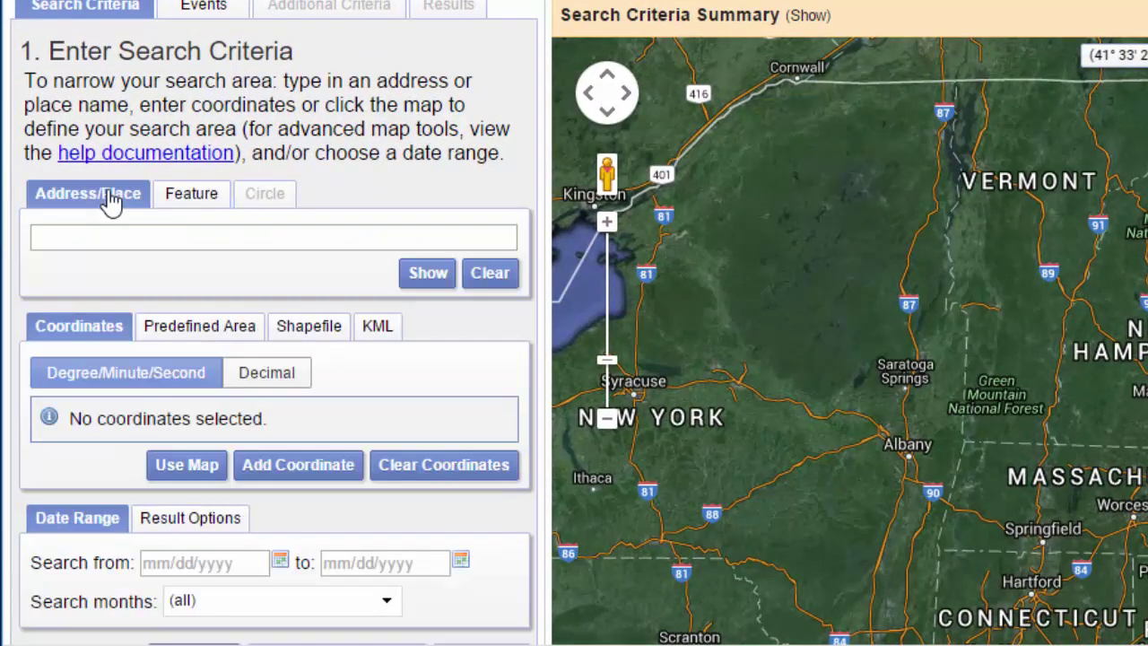
click(176, 334)
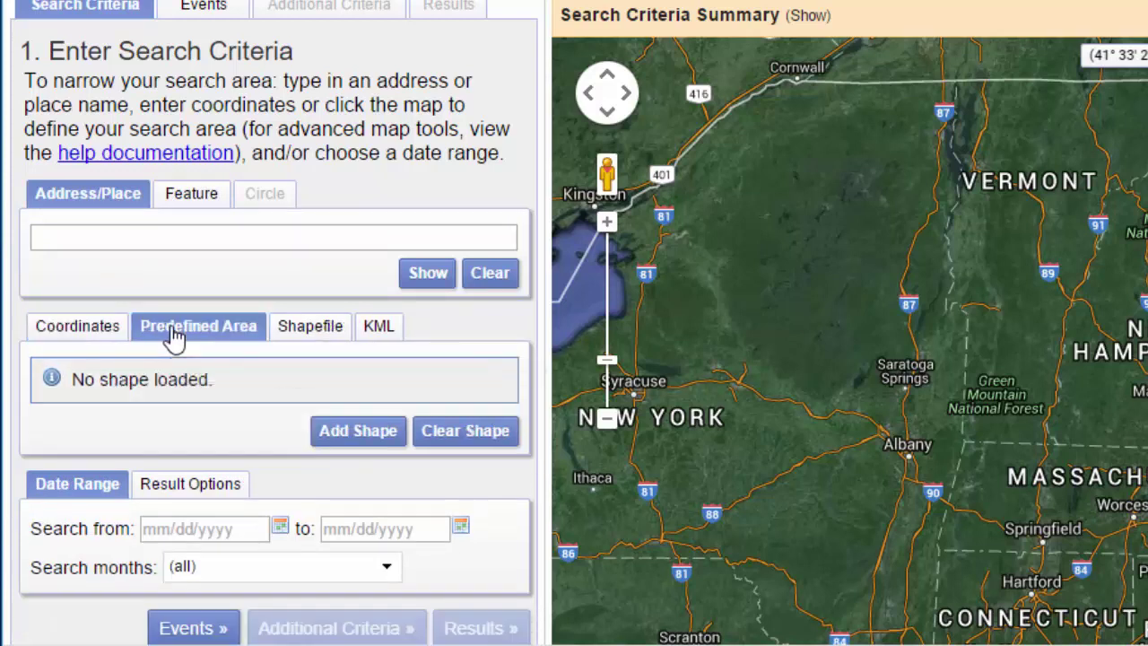
click(289, 334)
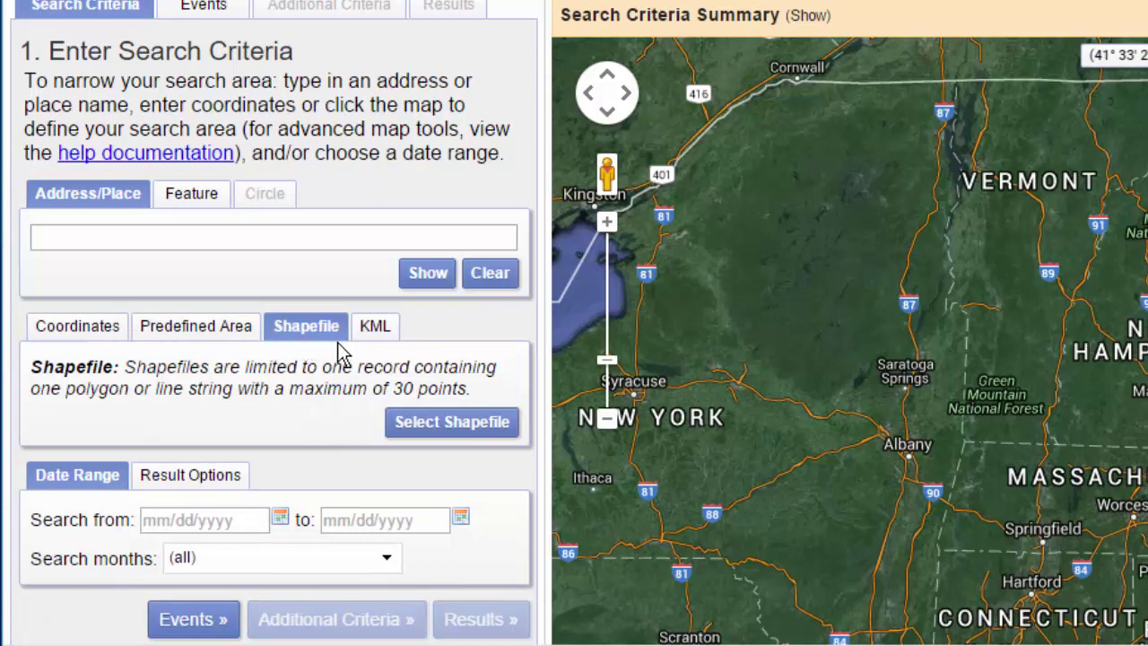
click(373, 332)
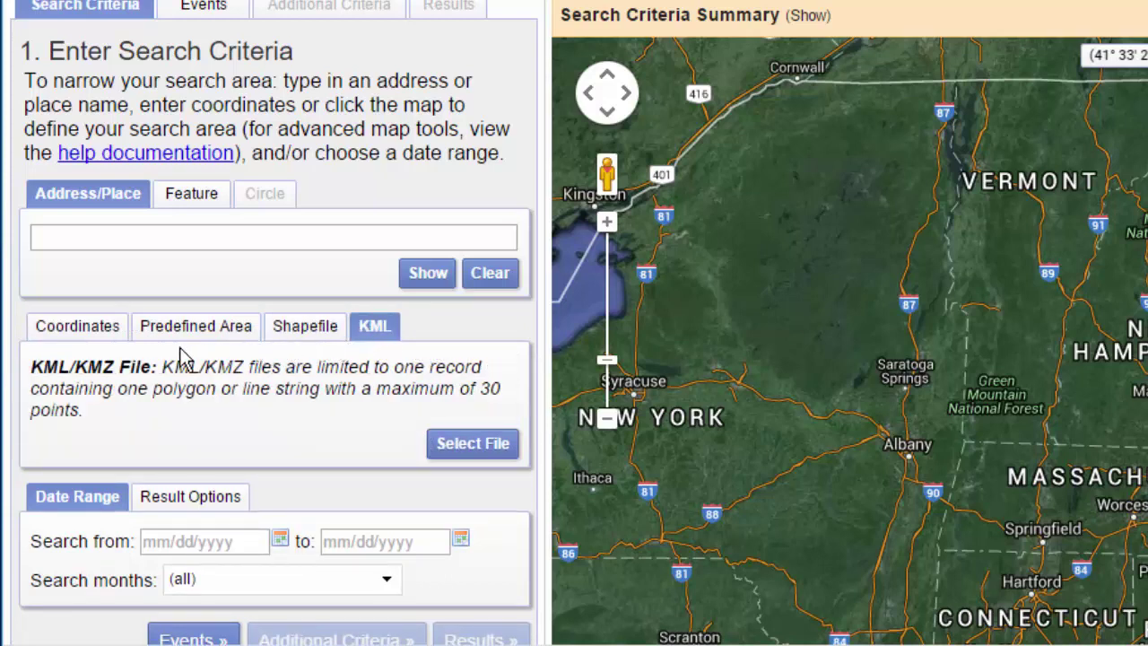
click(97, 337)
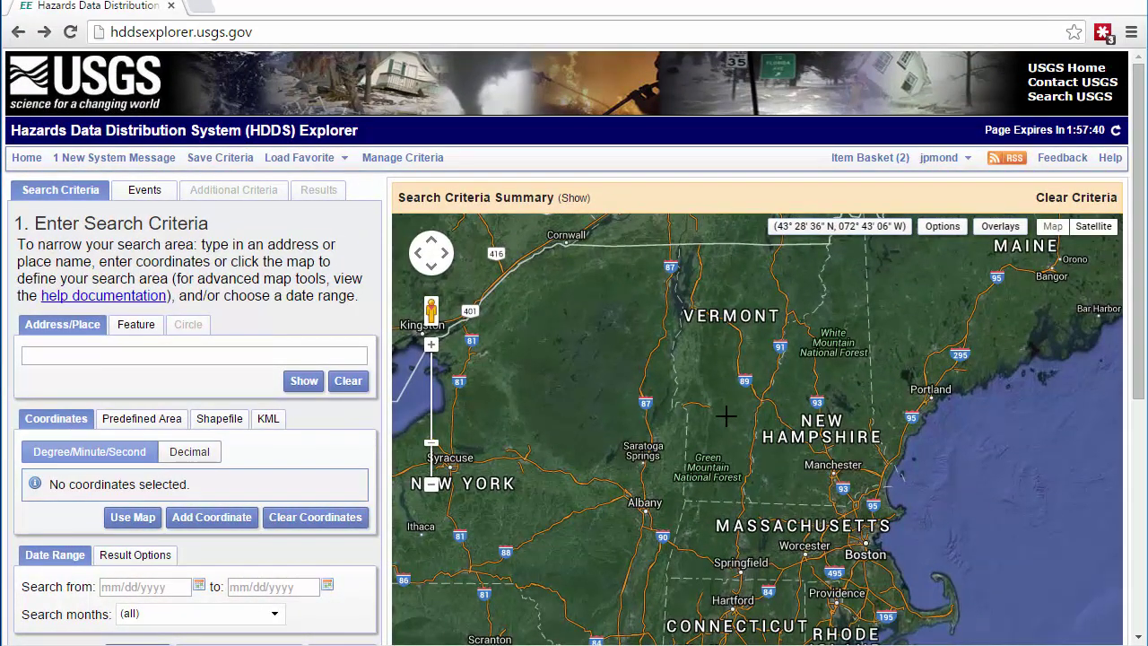
- Zoom to Rutland, Vermont and draw a rectangle spanning 43°19'37"–43°41'08" N, 072°31'29"–073°05'04" W
scroll(718, 409, up, 3)
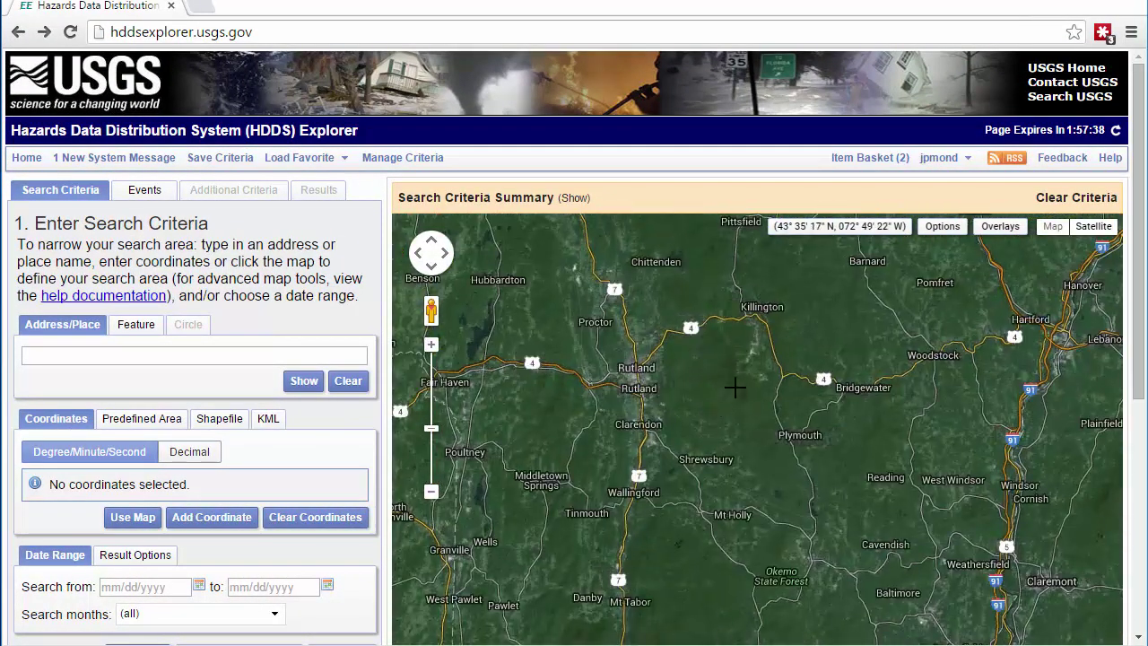
scroll(719, 409, up, 1)
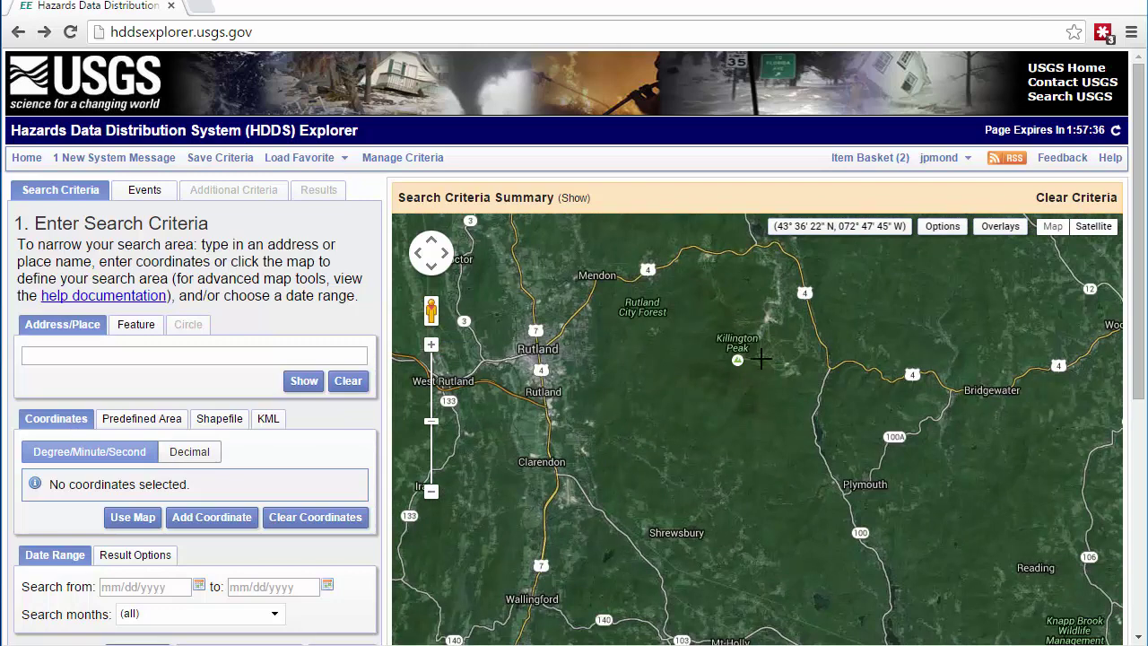
click(143, 519)
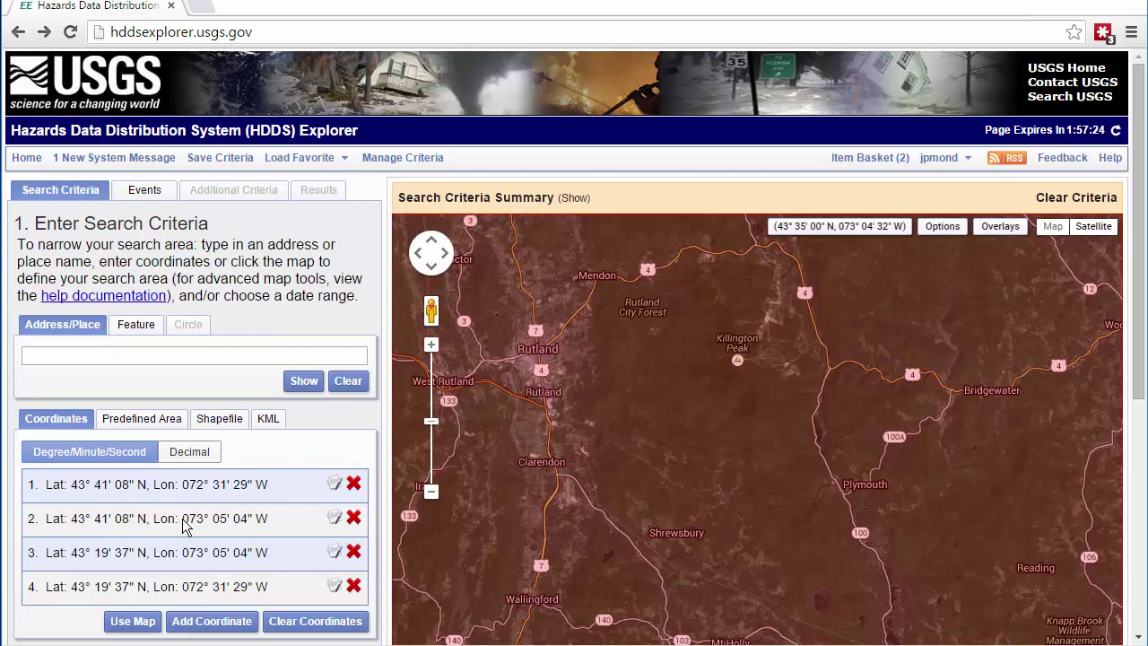
drag(1140, 393, 1144, 529)
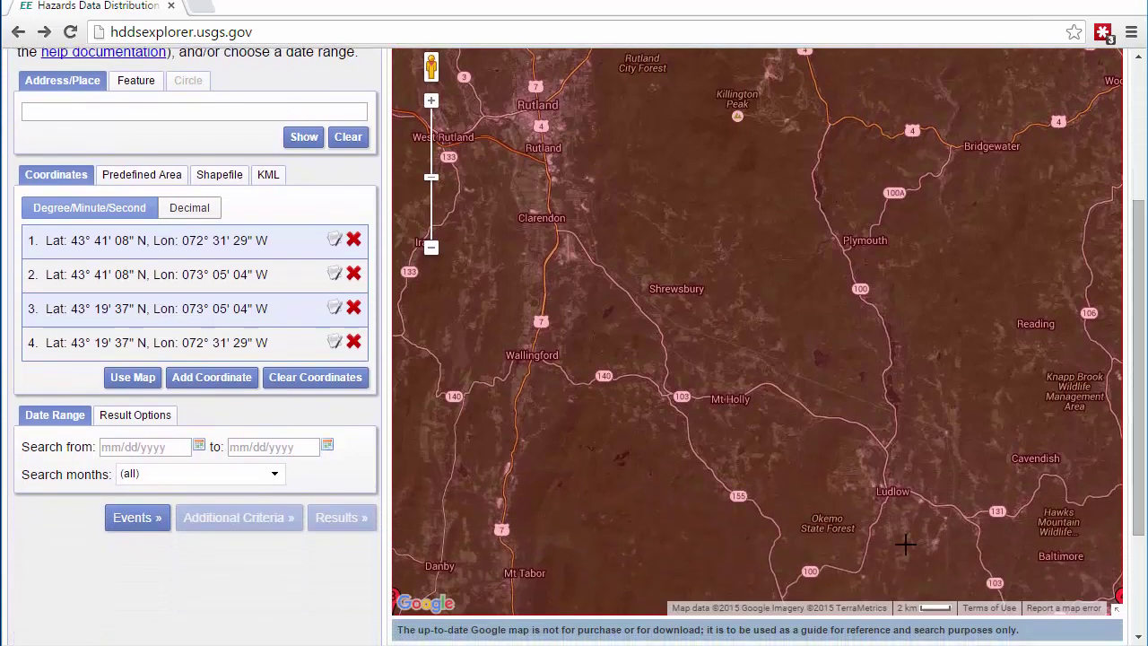
- Tick both datasets under 201108_Hurricane_Irene and both under 201108_Hurricane_Irene_Charter
click(123, 532)
click(38, 478)
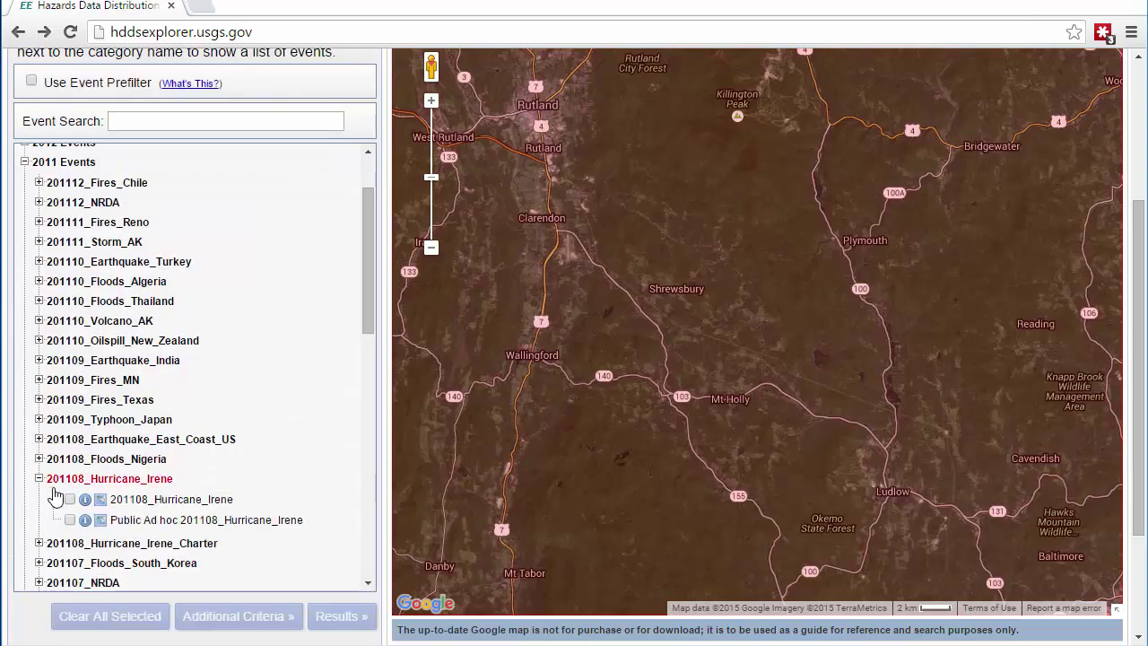
click(70, 498)
click(69, 519)
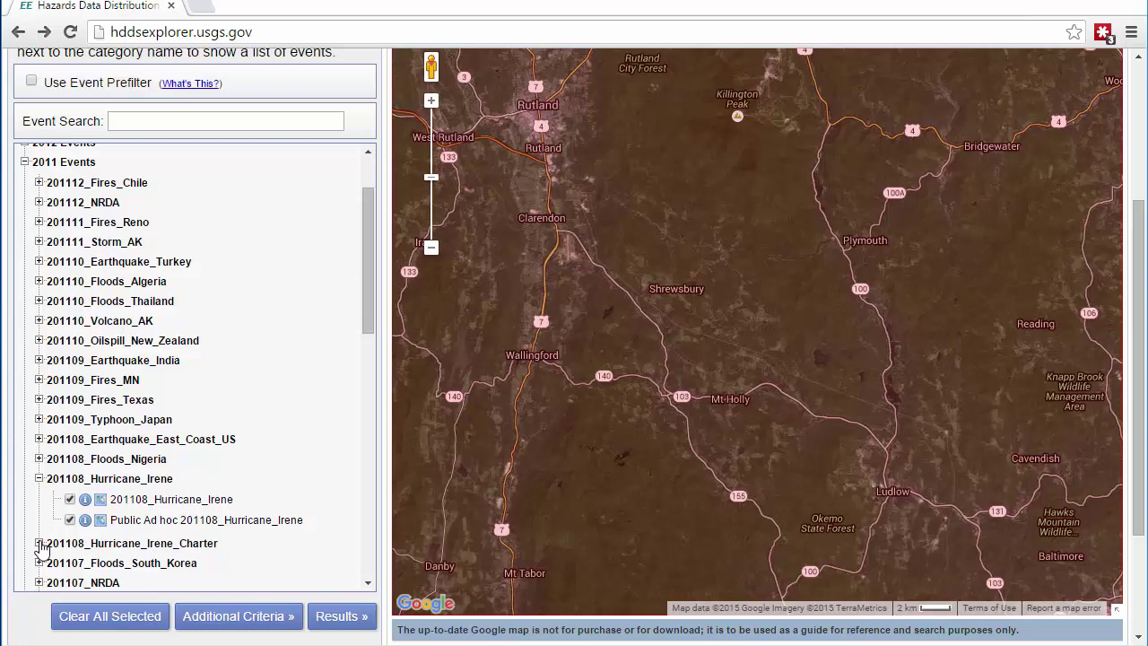
click(39, 543)
click(69, 563)
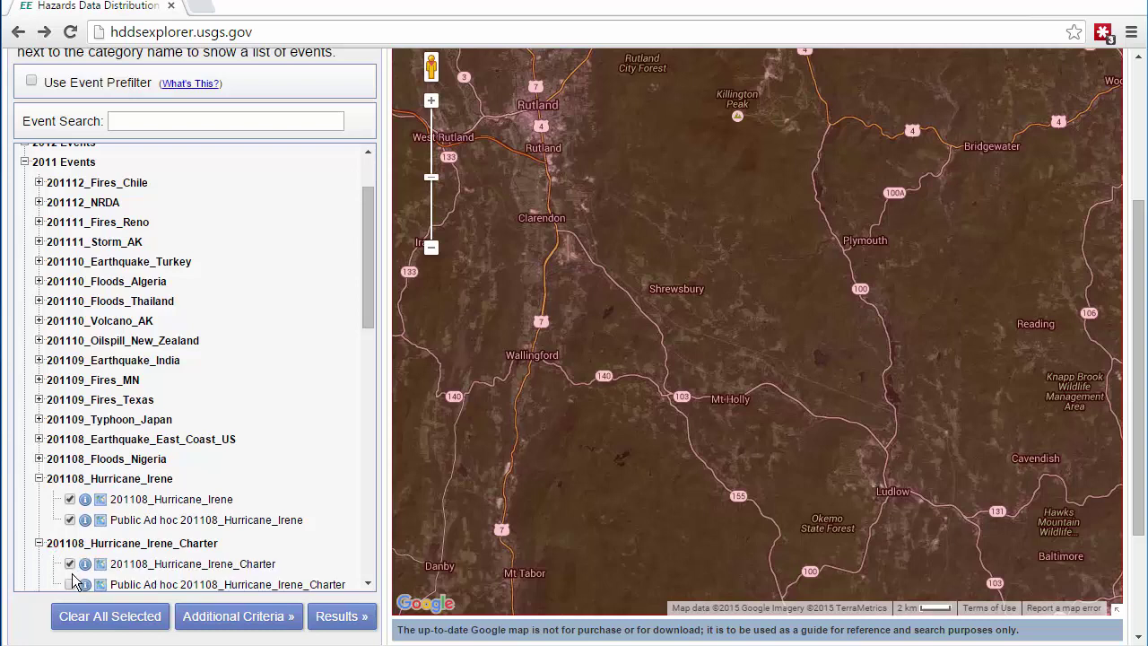
click(70, 584)
drag(370, 301, 359, 376)
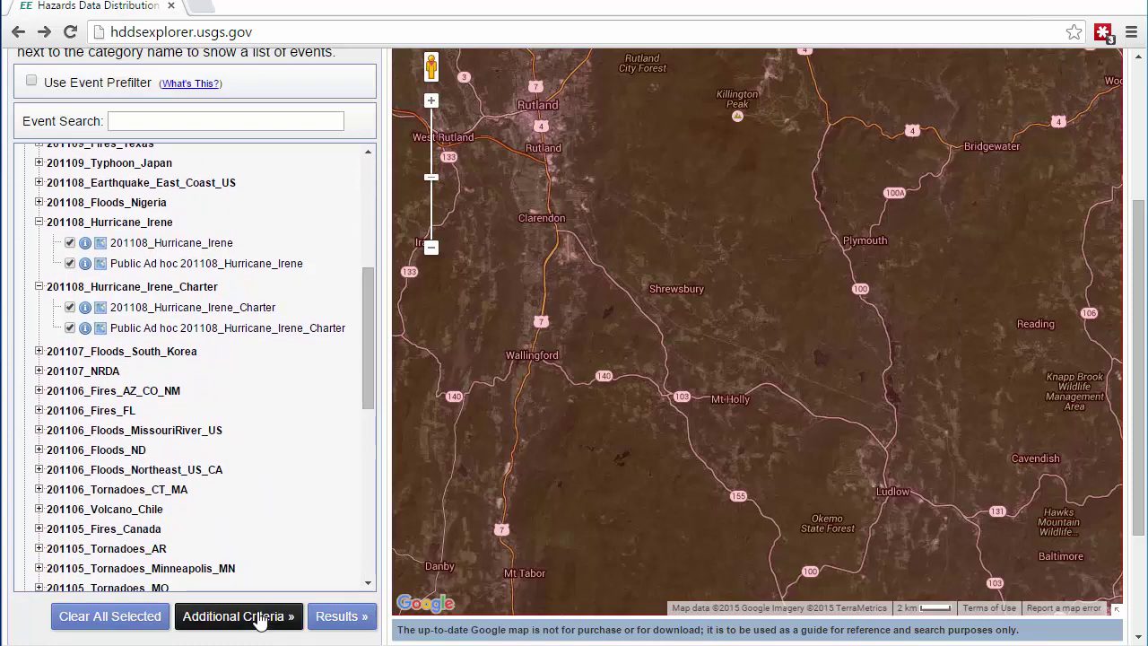
- Go to Additional Criteria and scroll through the Agency - Platform - Vendor list
click(227, 620)
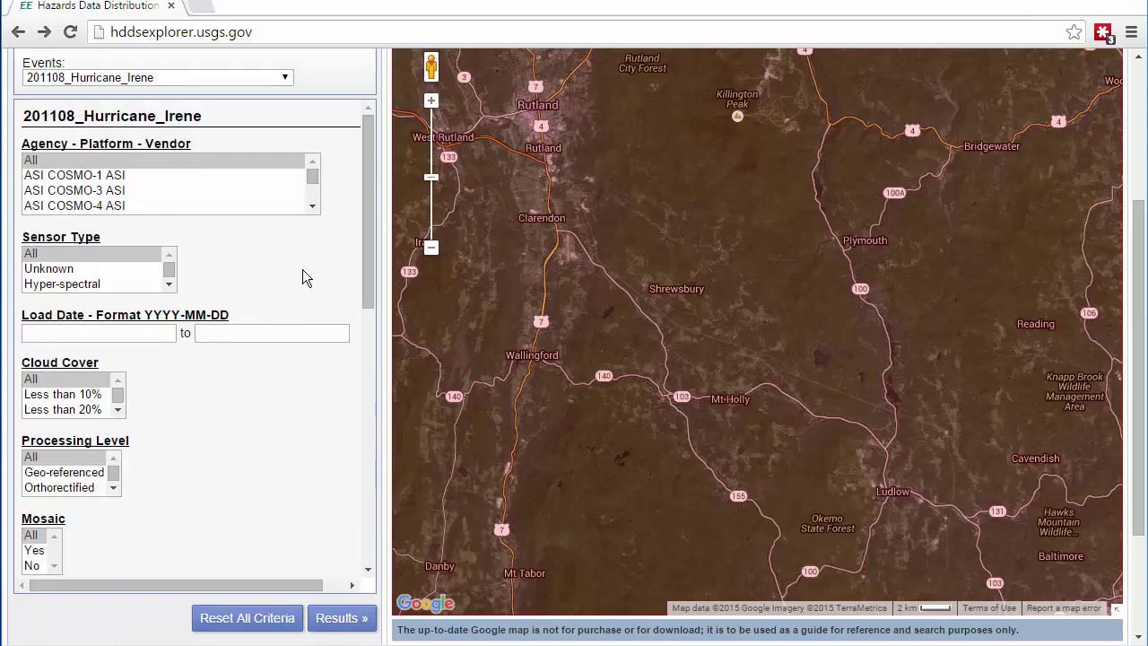
click(311, 208)
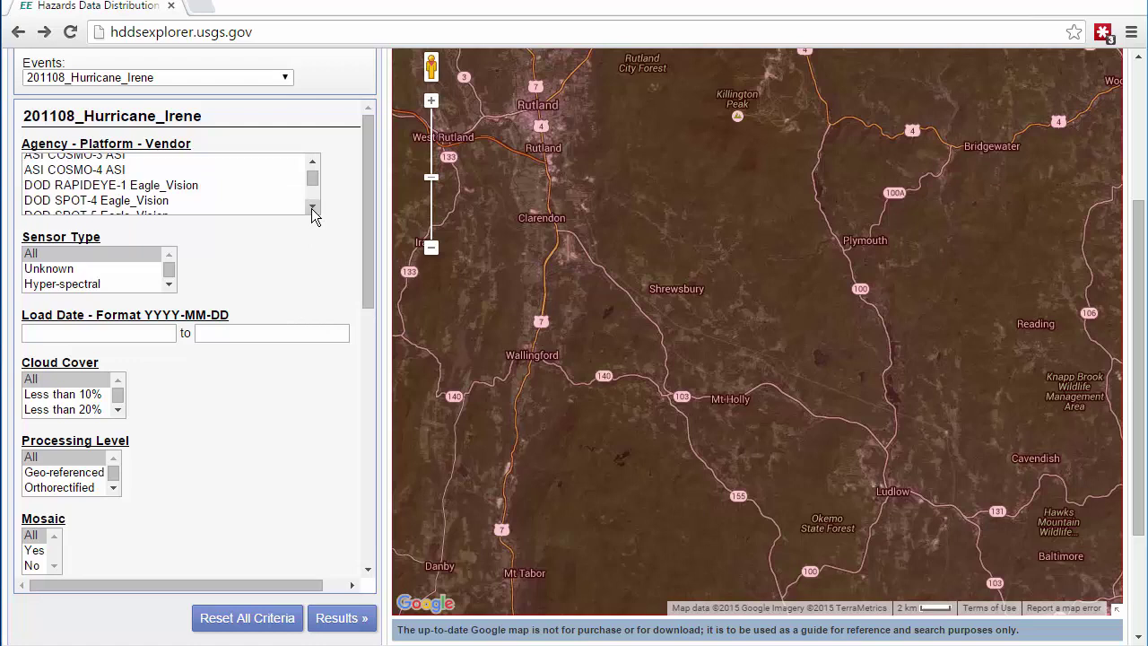
click(311, 208)
click(311, 209)
click(312, 208)
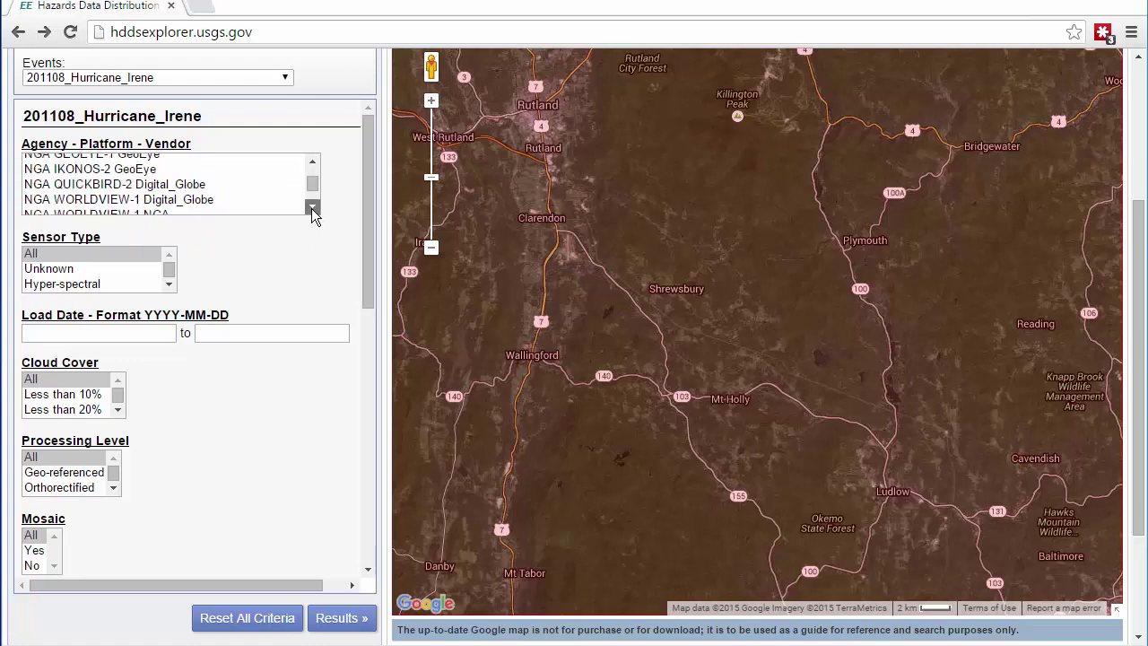
click(311, 208)
click(311, 208)
click(312, 208)
click(311, 208)
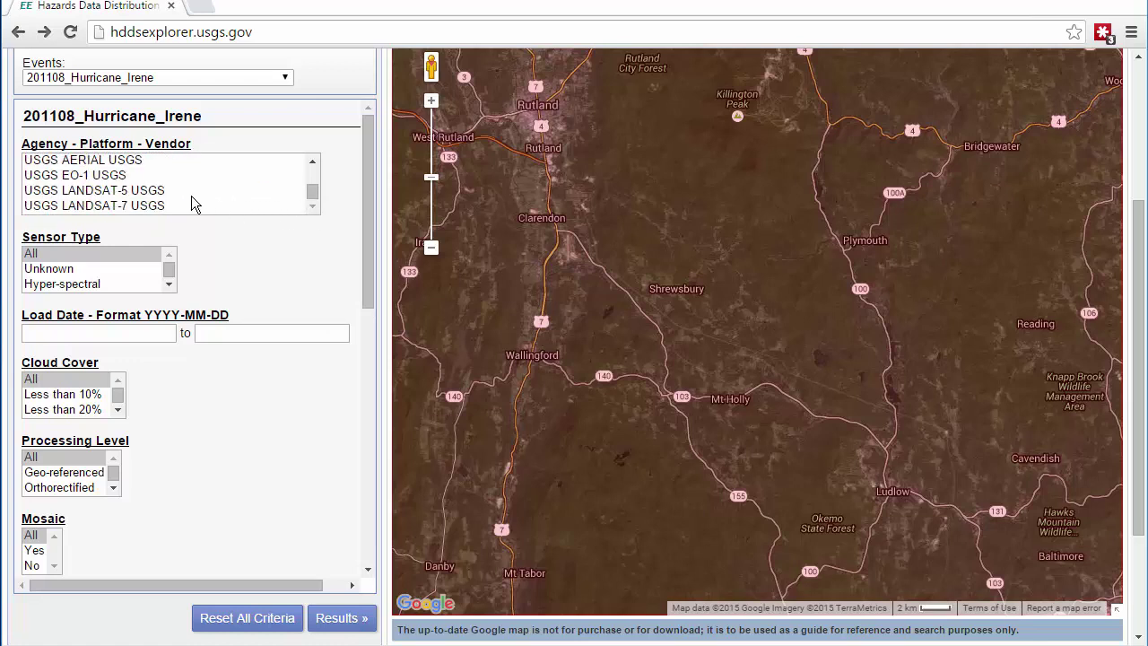
- Select USGS LANDSAT-5 and USGS LANDSAT-7 as platforms and request the results
click(158, 192)
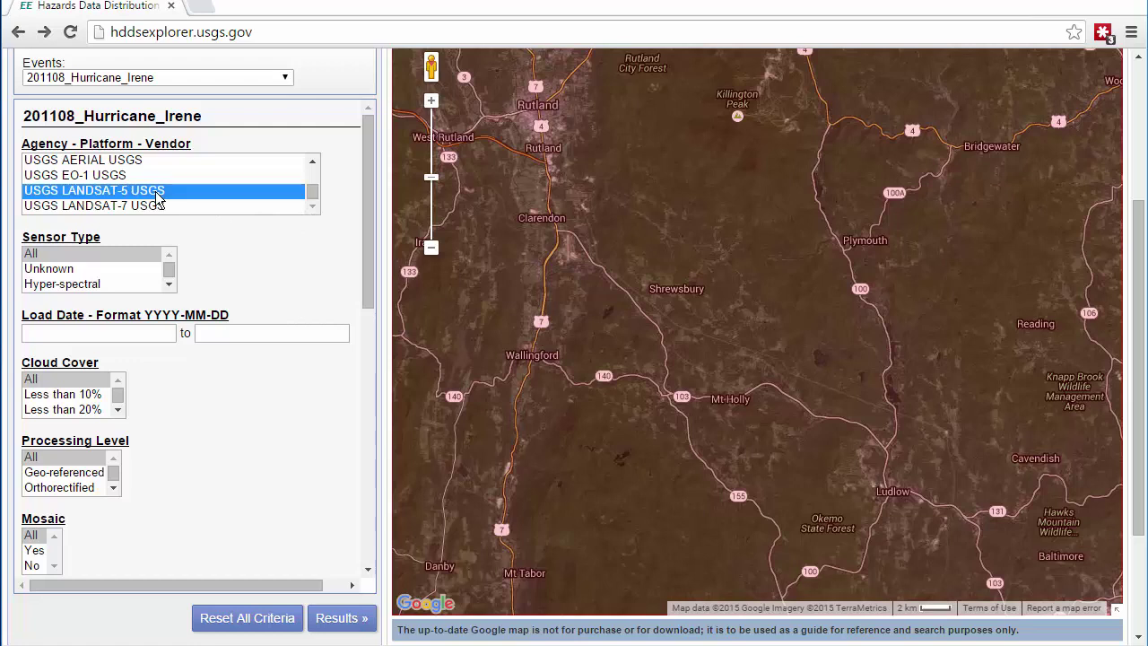
ctrl+click(149, 207)
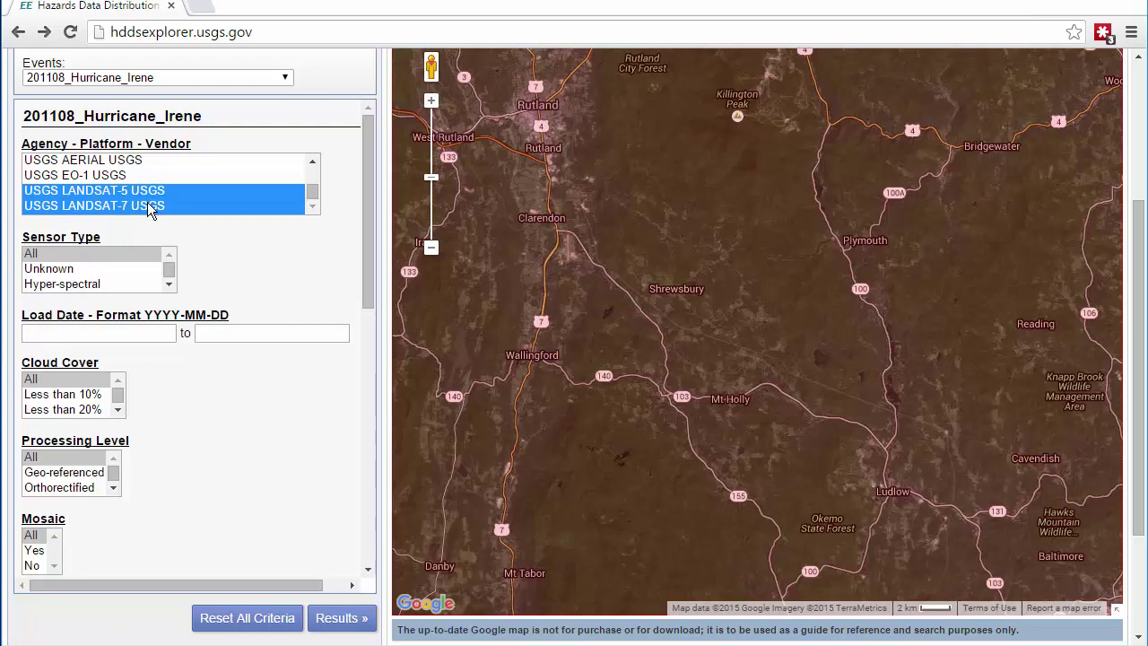
click(348, 622)
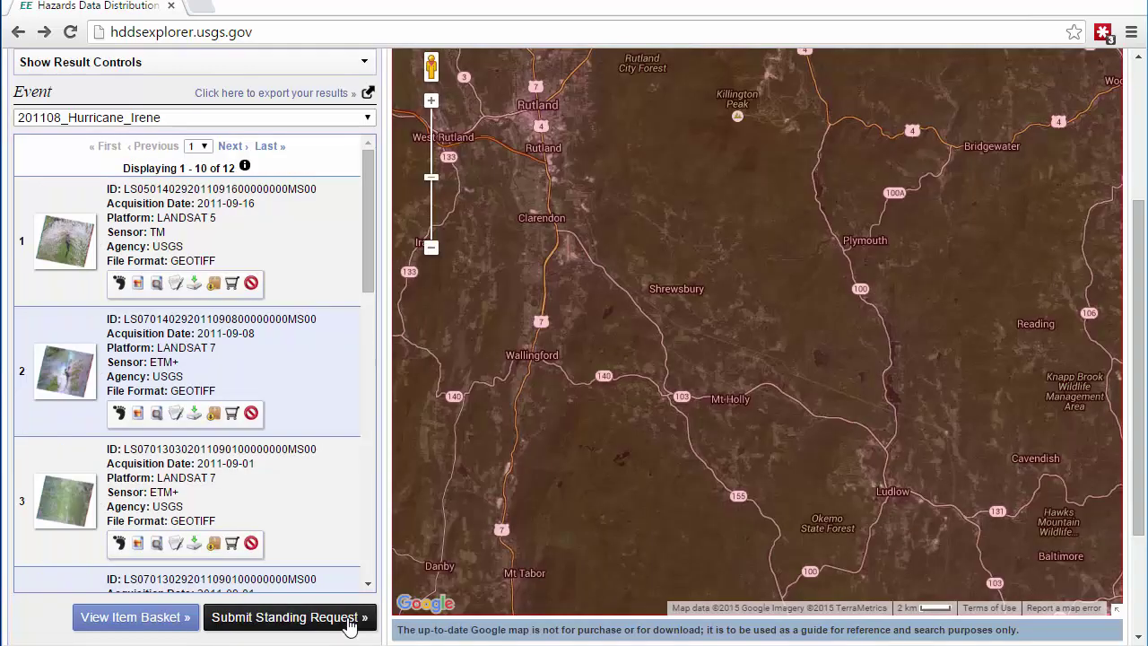
- Toggle the first 2011-09-16 Landsat 5 scene's footprint and browse overlay on and off
mouse_move(363, 216)
mouse_down()
mouse_move(363, 510)
mouse_move(367, 382)
mouse_move(385, 300)
mouse_move(378, 209)
mouse_up()
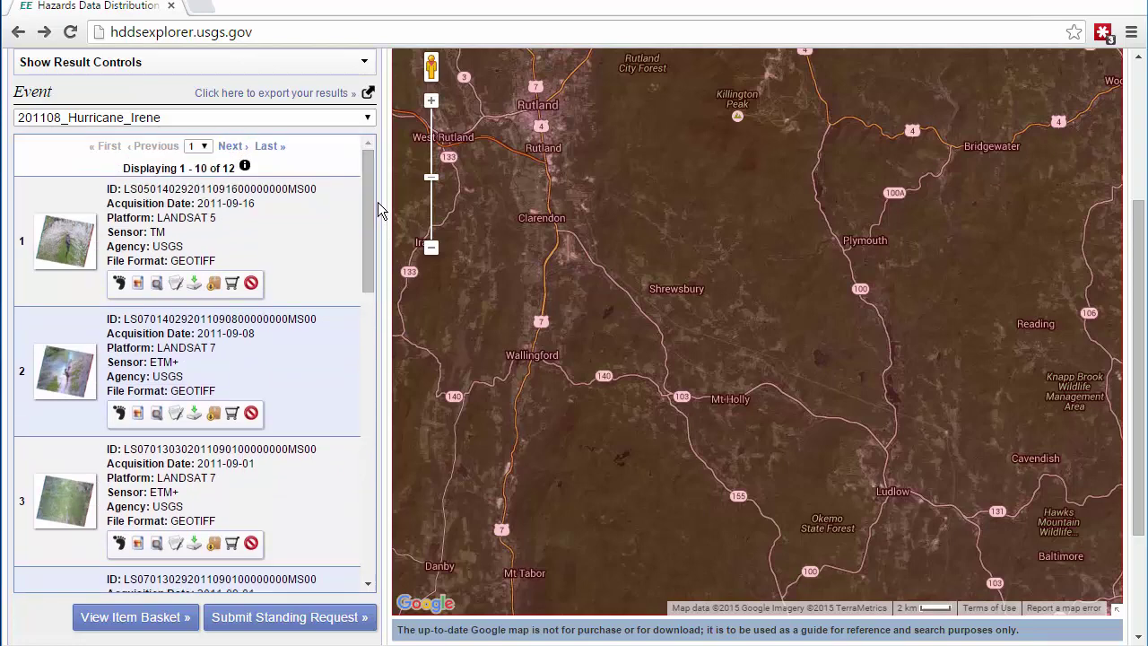
click(120, 284)
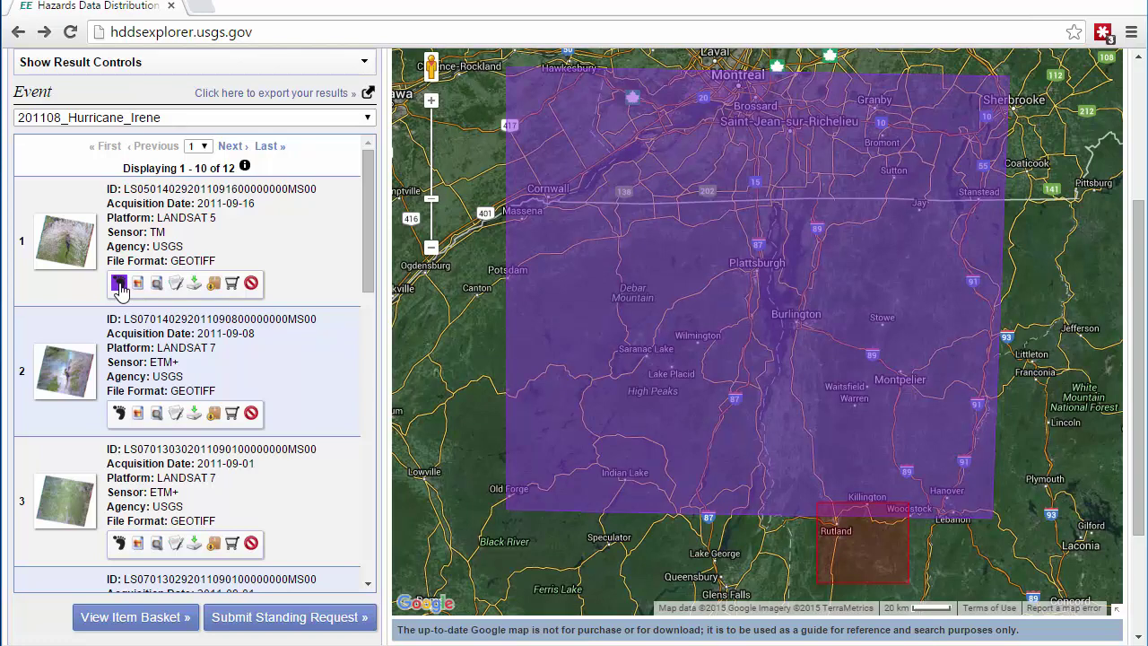
click(118, 285)
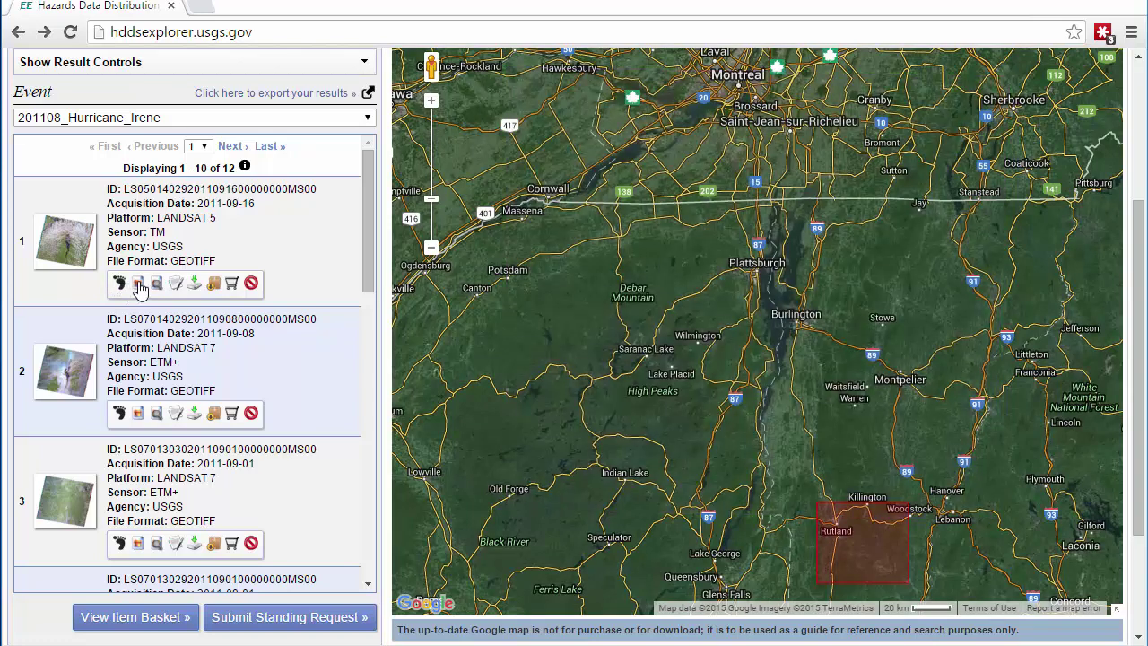
click(137, 283)
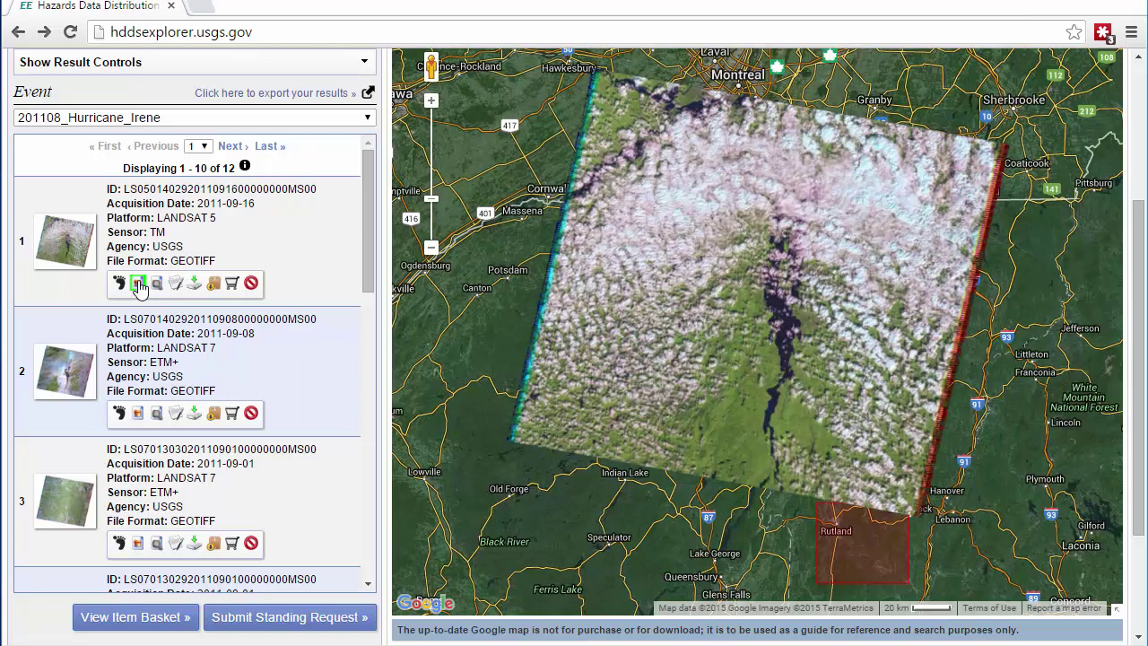
click(137, 284)
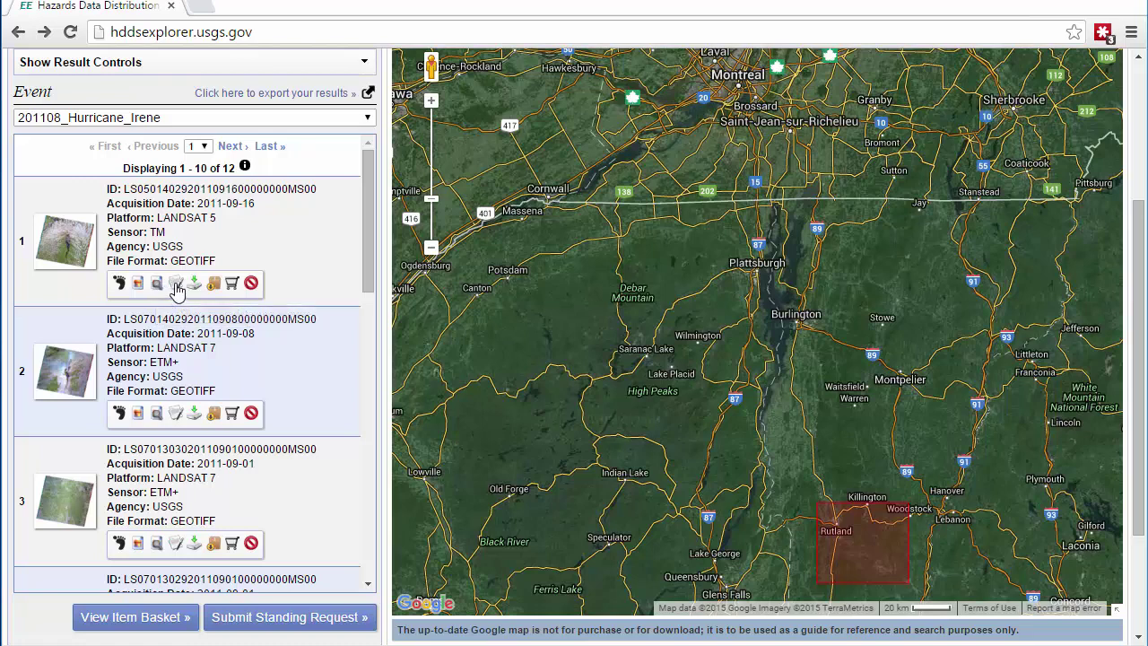
click(176, 285)
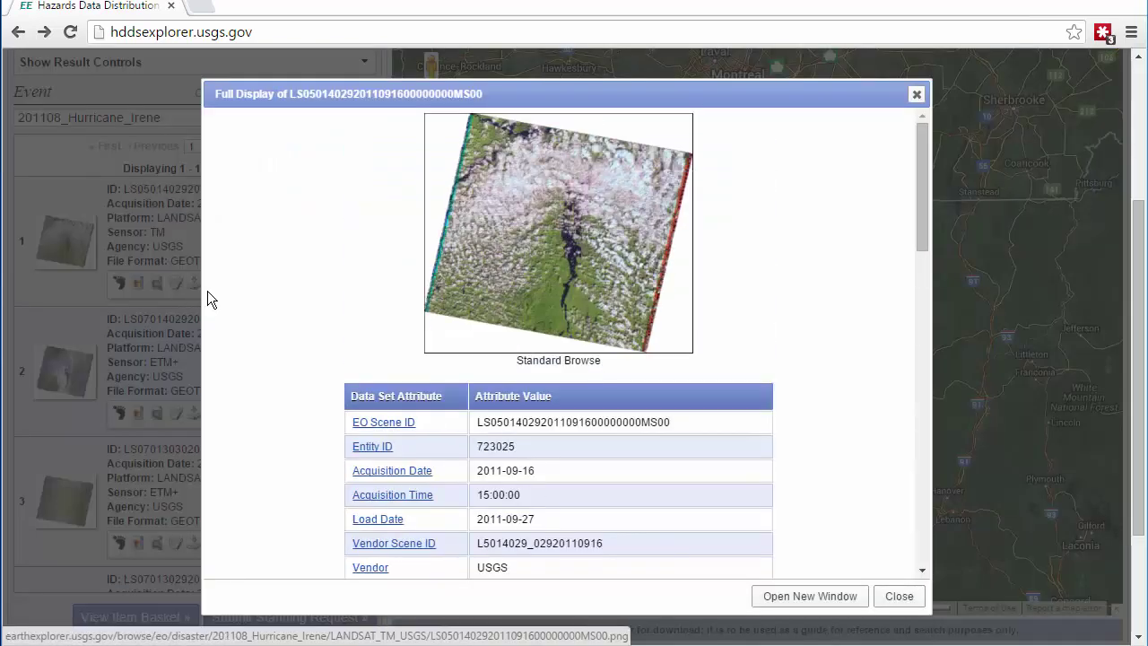
drag(920, 183, 925, 261)
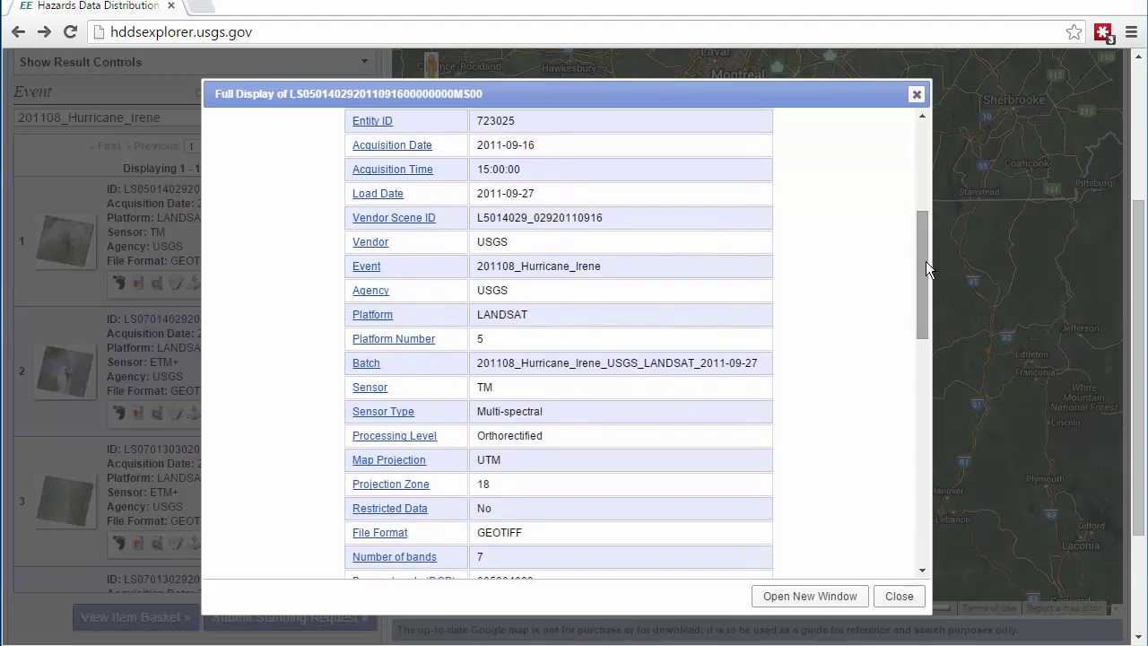
click(915, 94)
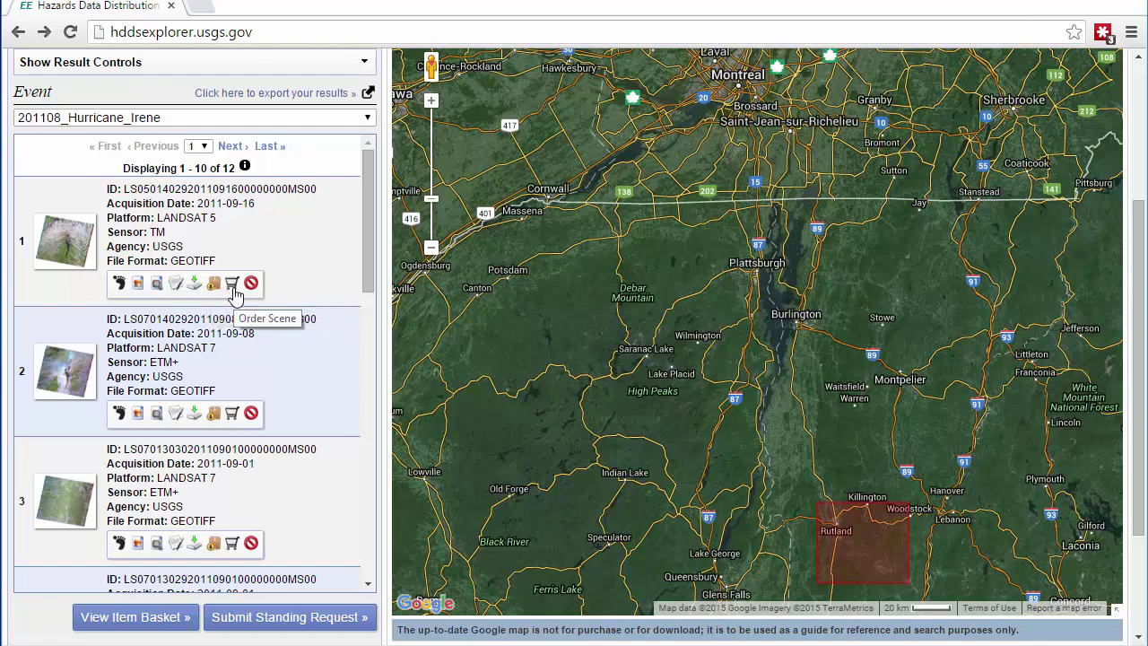
- Review the first scene's download options, add it to Bulk Download, and open the item basket
click(193, 285)
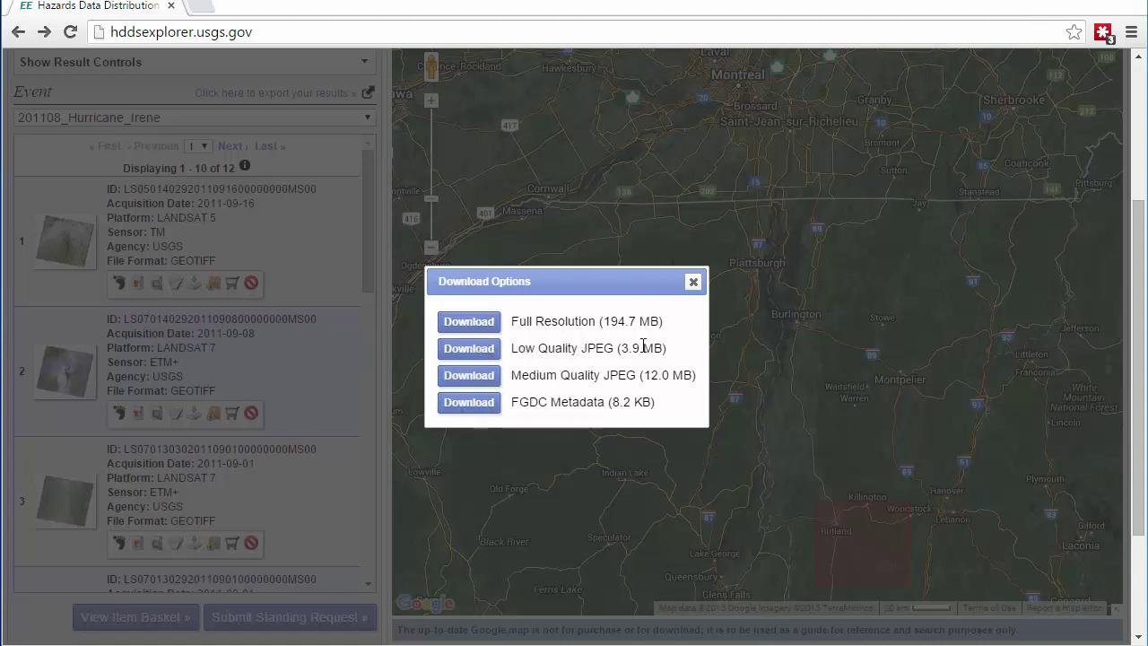
click(693, 283)
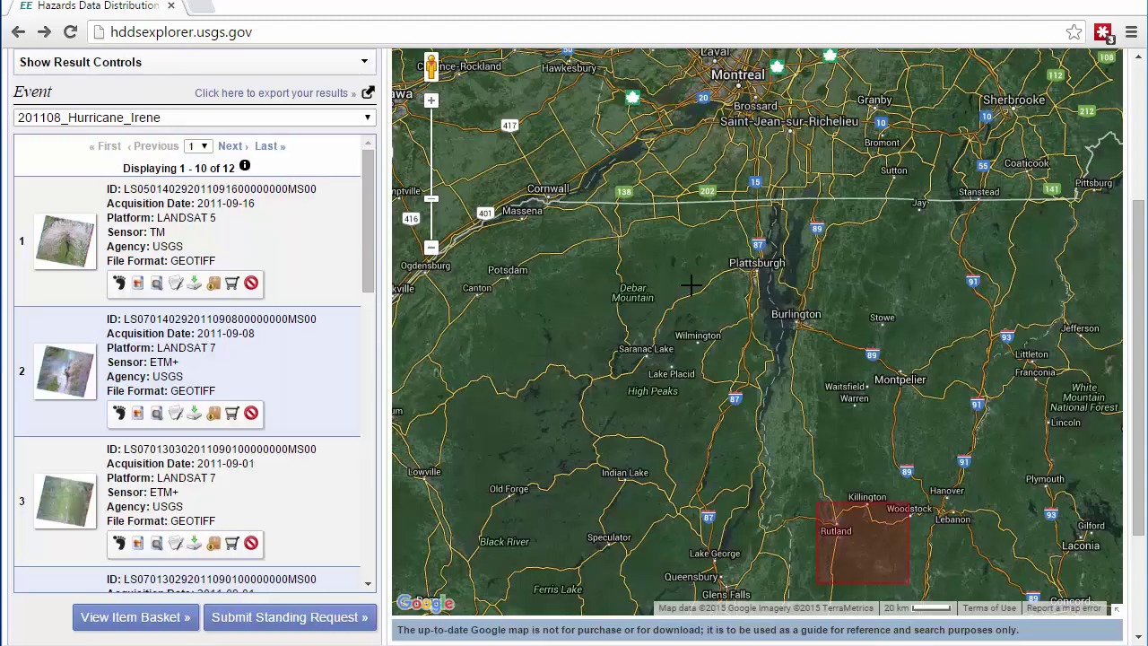
click(213, 286)
click(189, 625)
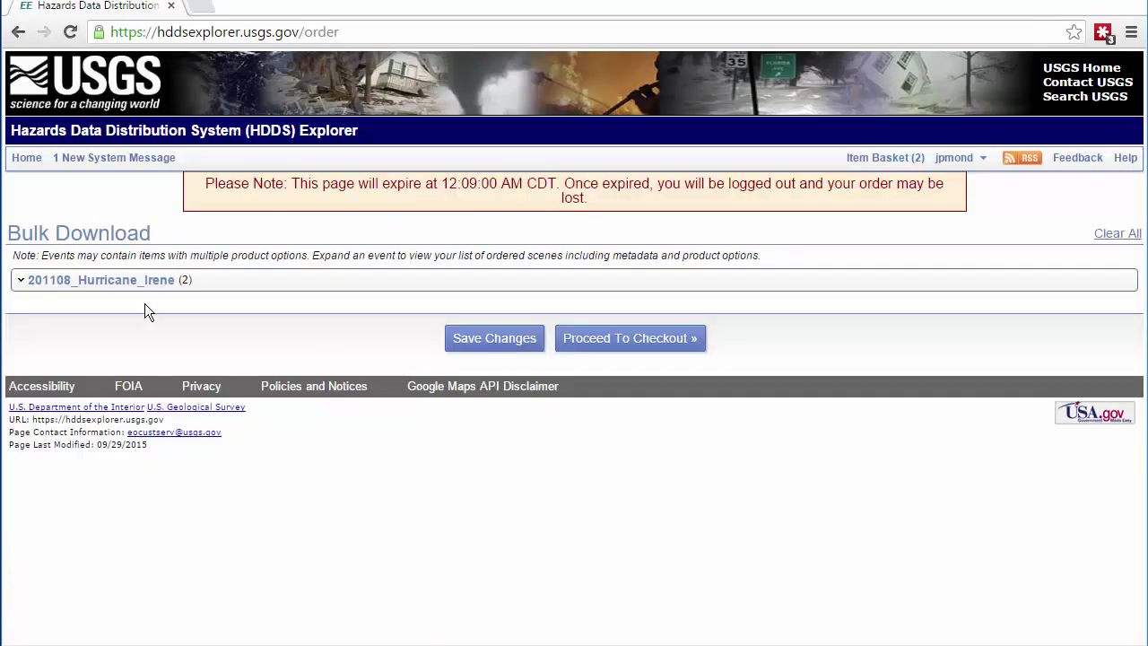
- Expand 201108_Hurricane_Irene, proceed to checkout, and submit the 449.6 MB two-scene order
click(22, 282)
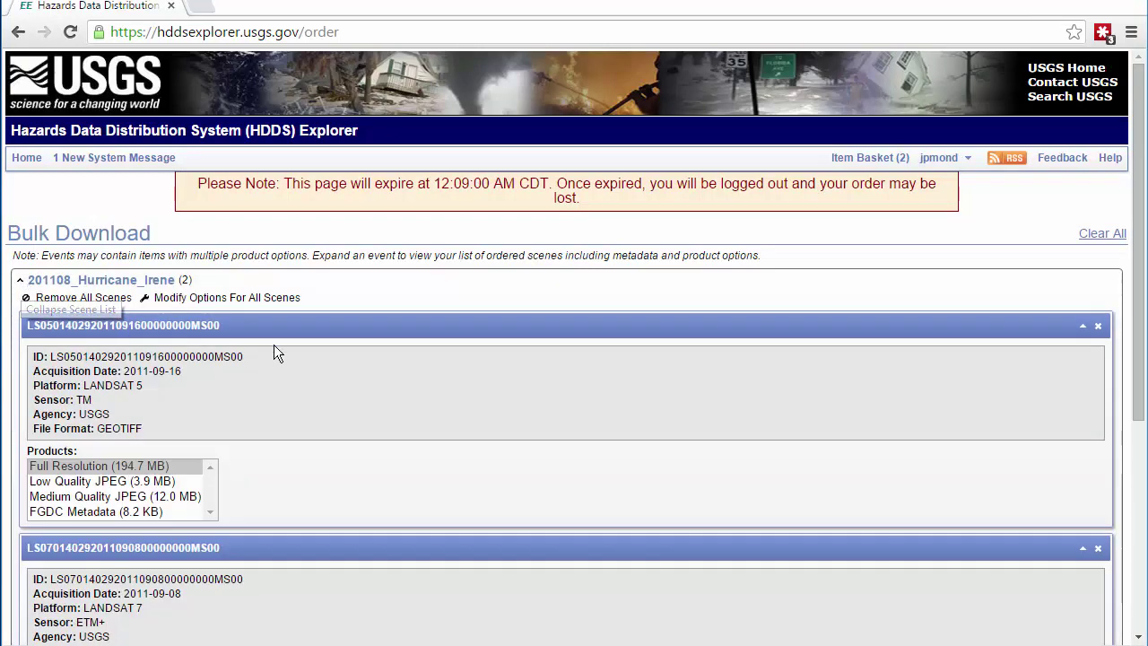
scroll(343, 369, down, 4)
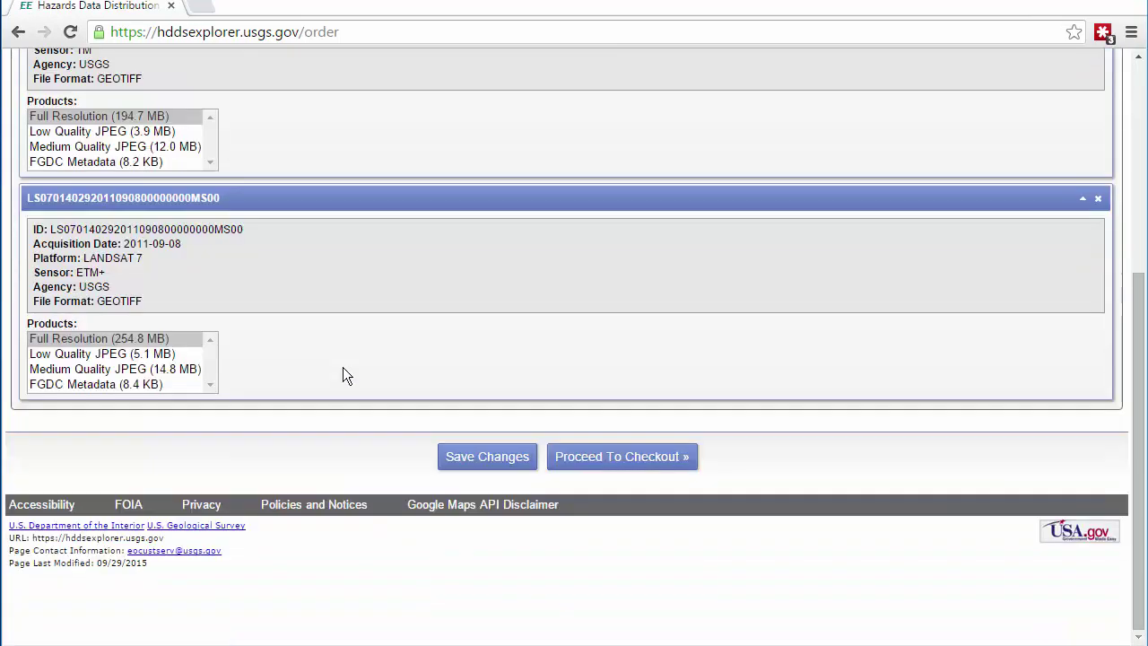
click(590, 467)
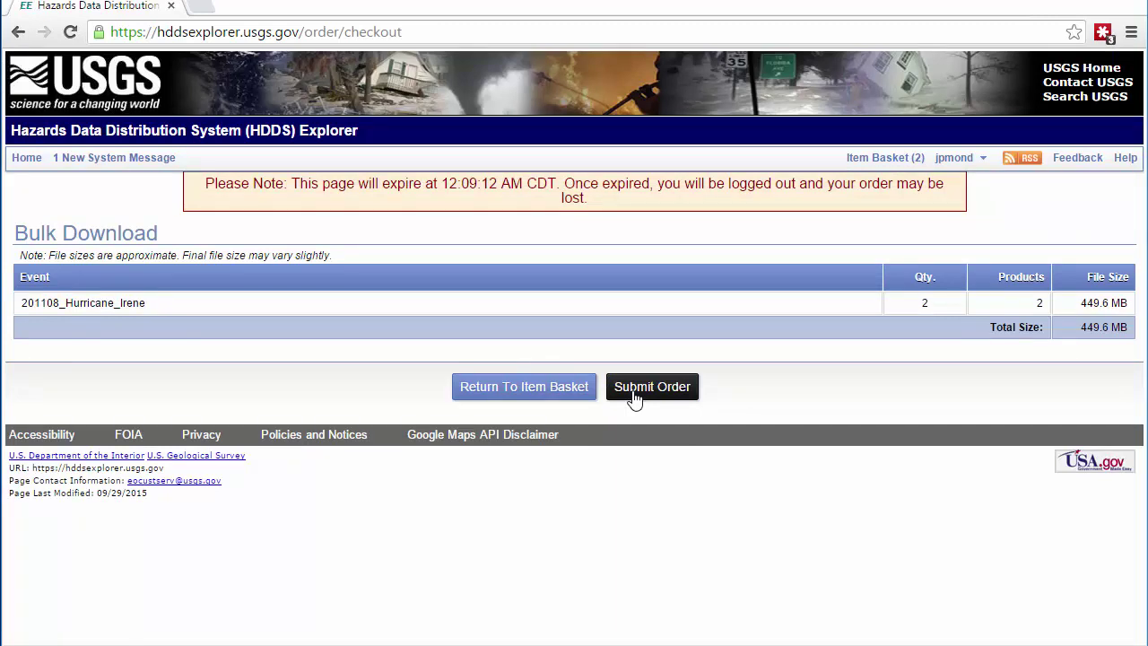
click(634, 396)
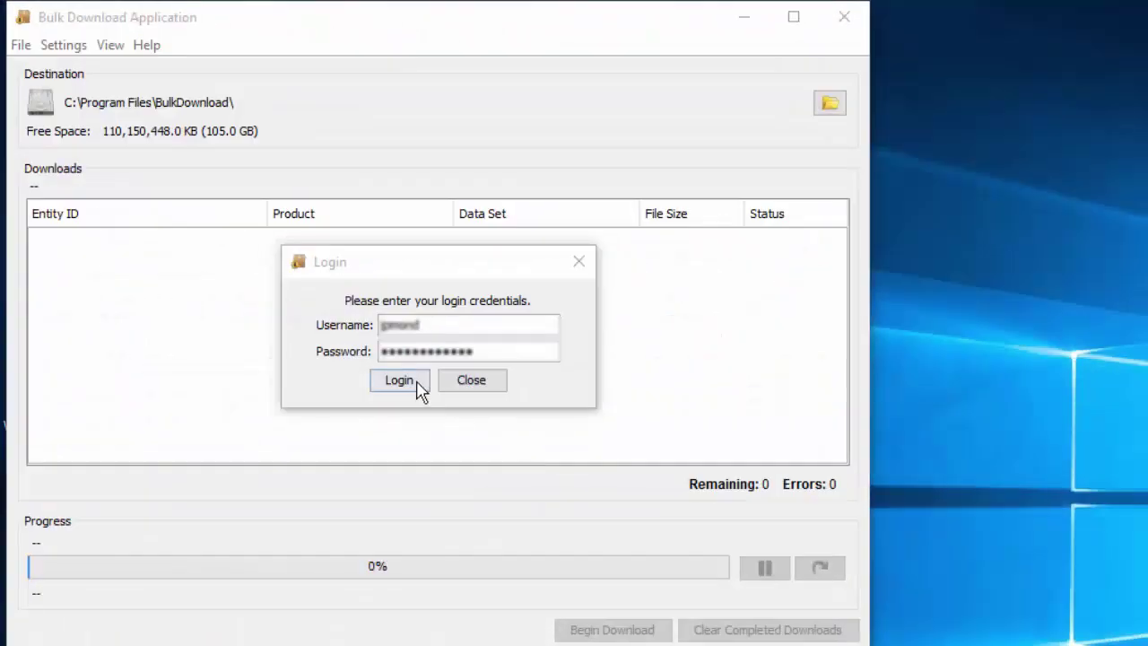
- Log in to Bulk Download Application and load the order holding the 194.7 MB and 254.8 MB scenes
click(400, 380)
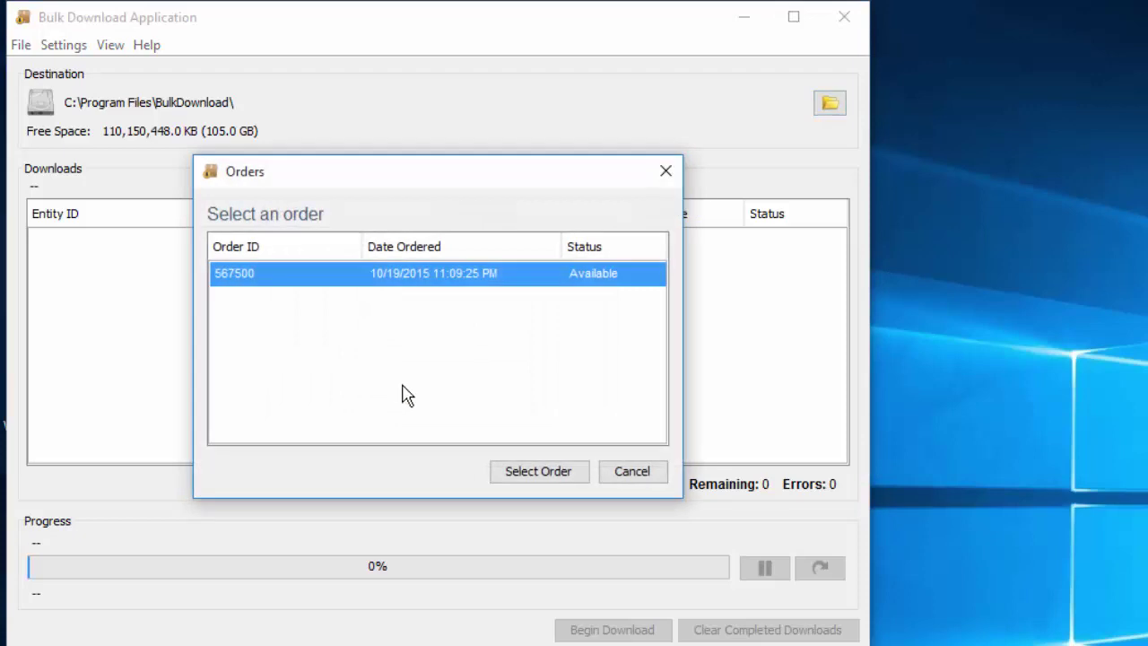
click(538, 474)
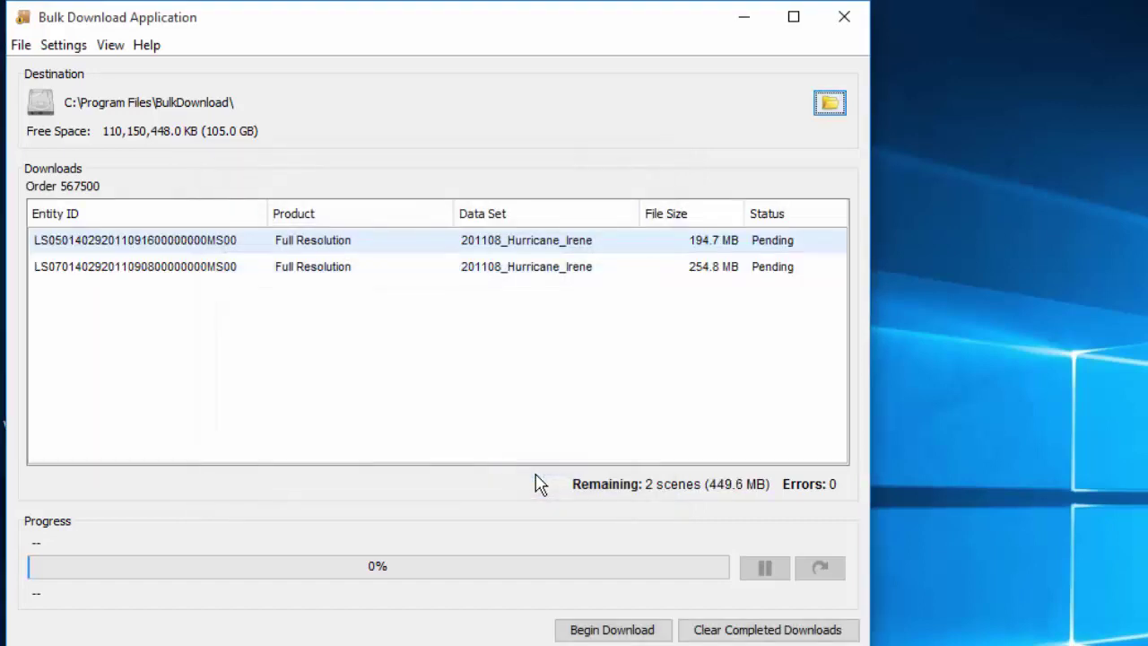